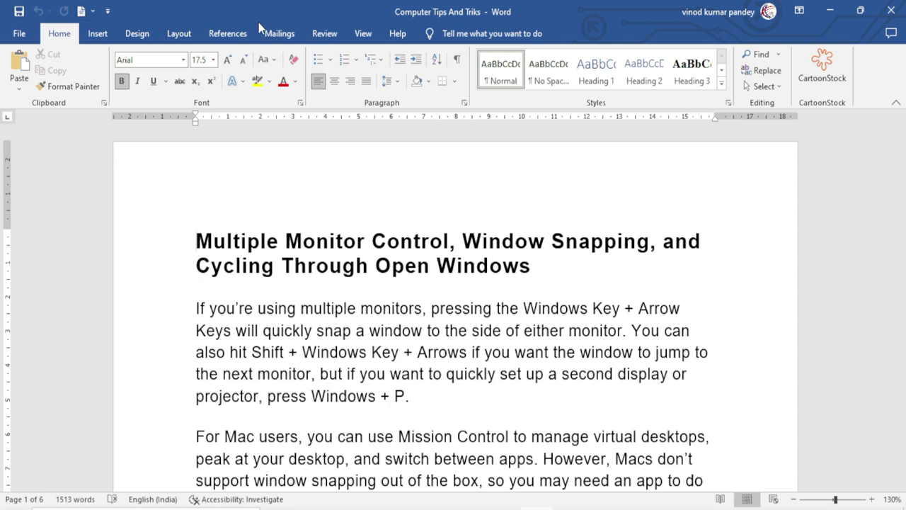
Tick the Draw tab under Main Tabs in Word Options' Customize Ribbon page.
left_click(19, 34)
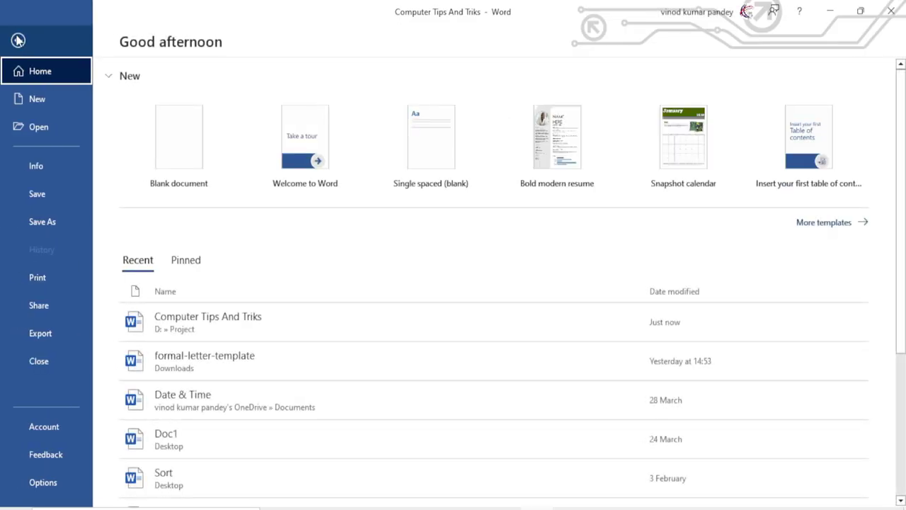
left_click(59, 483)
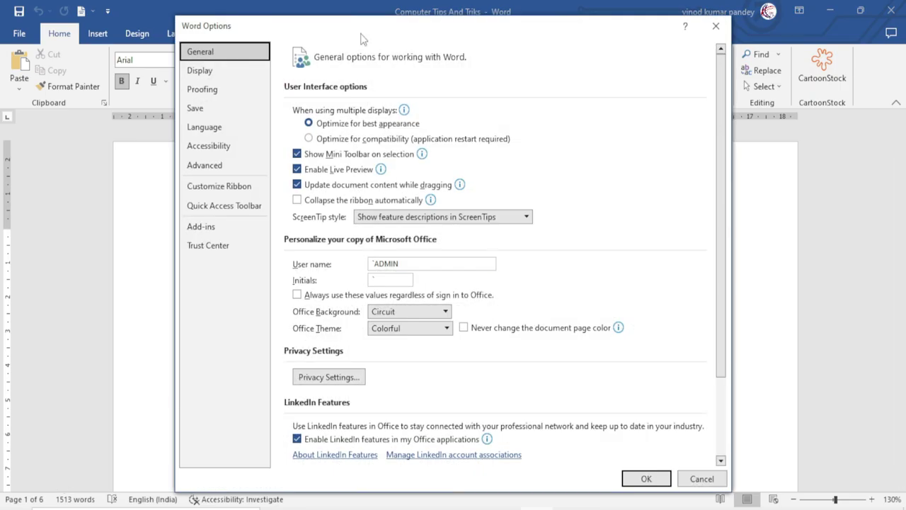
left_click_drag(361, 33, 336, 30)
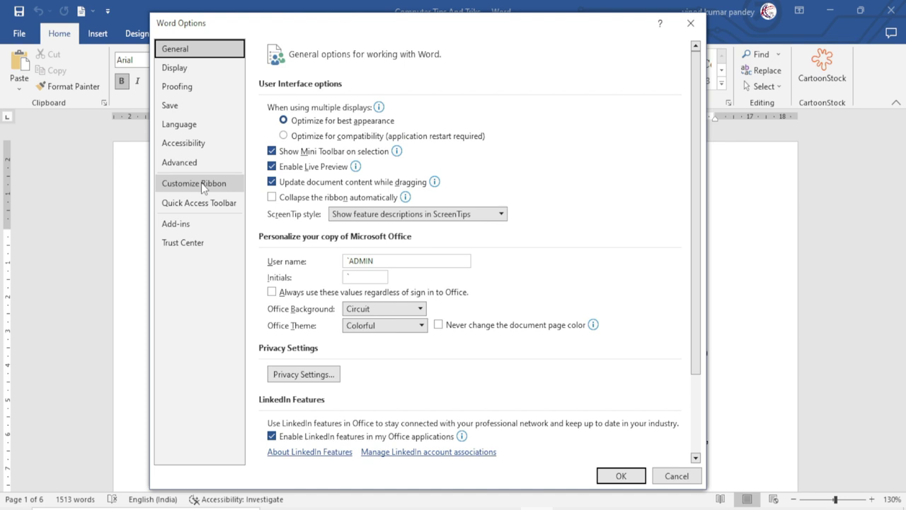
left_click(204, 188)
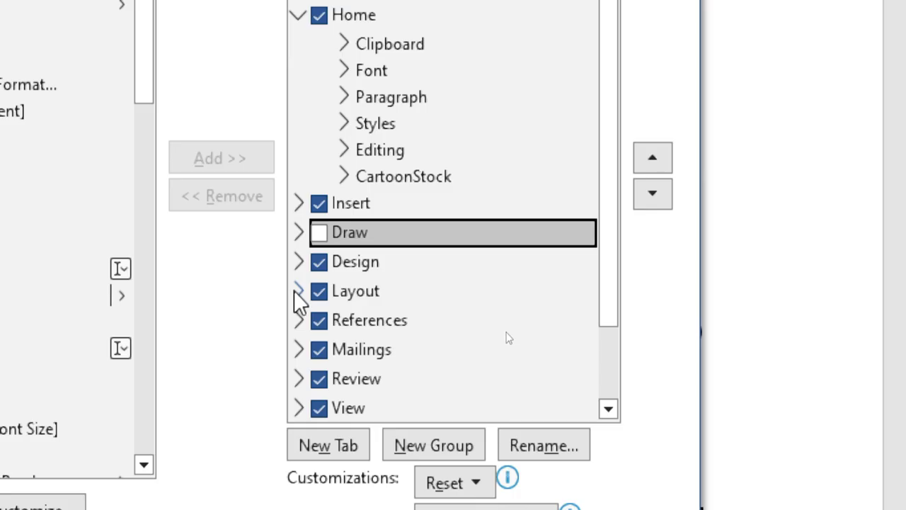
left_click(477, 296)
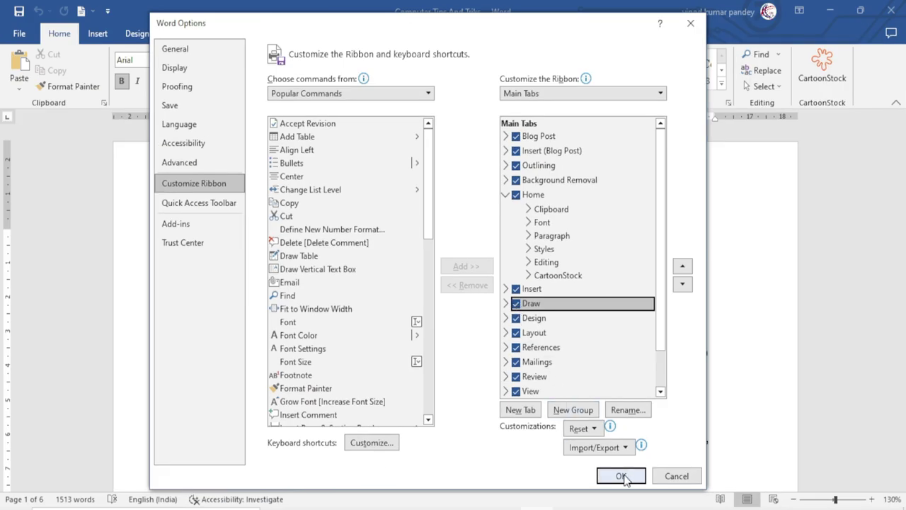
With the red pen, underline the heading and the 'press Windows + P.' line, and circle 'Windows'.
left_click(622, 477)
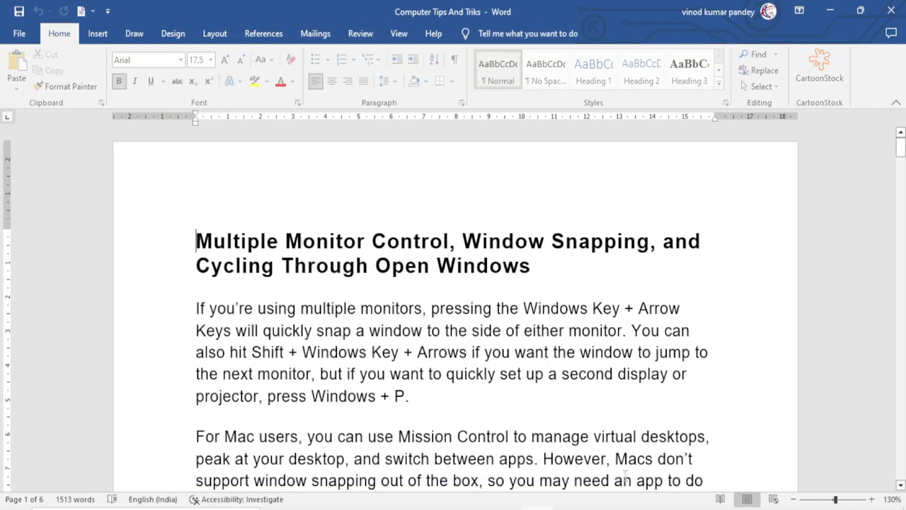
left_click(136, 34)
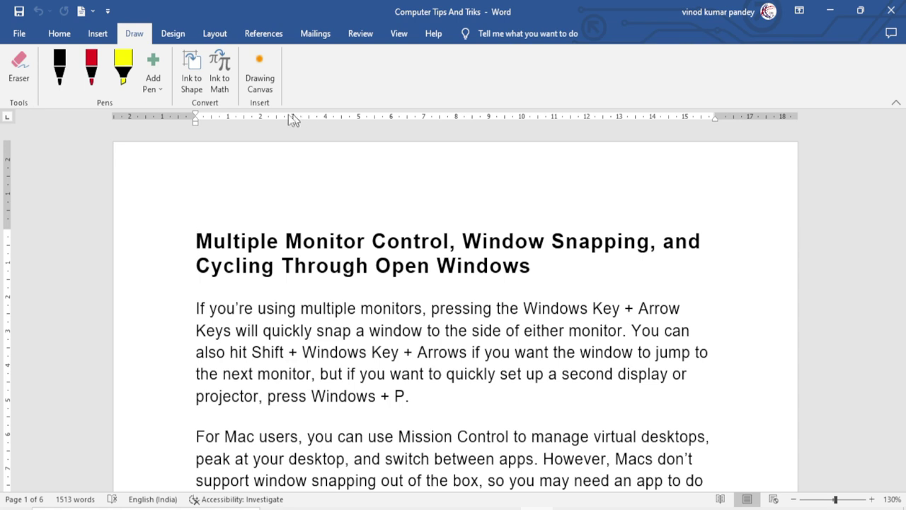
left_click(92, 63)
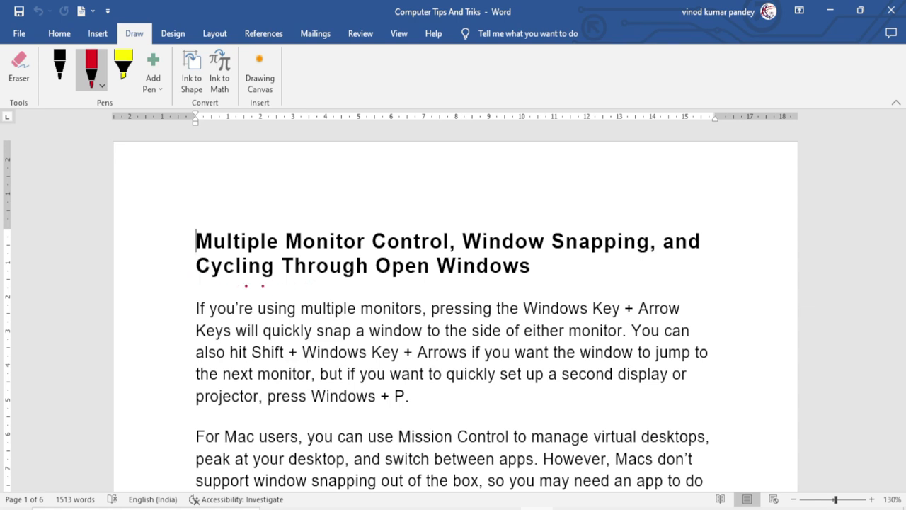
left_click_drag(190, 286, 486, 284)
mouse_move(182, 400)
left_mouse_down()
mouse_move(249, 414)
mouse_move(490, 408)
left_mouse_up()
mouse_move(529, 291)
left_mouse_down()
mouse_move(492, 239)
mouse_move(542, 262)
left_mouse_up()
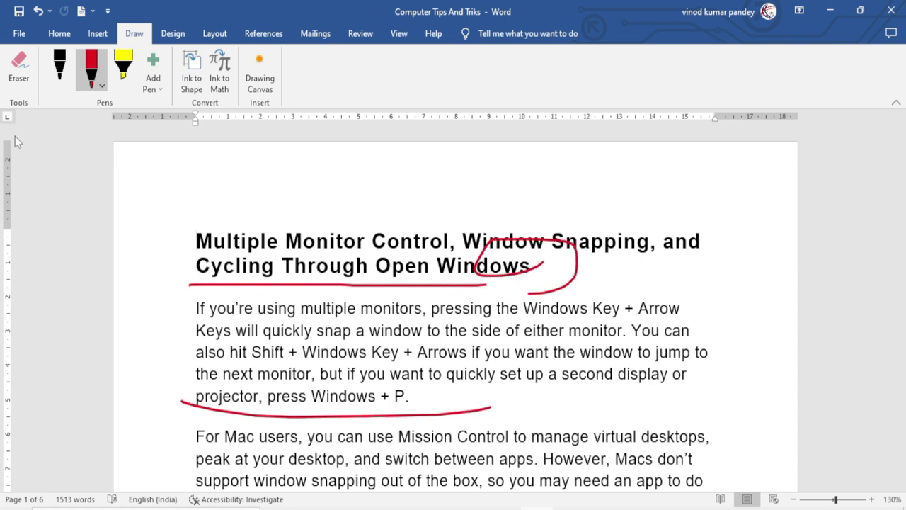
Erase the red curve around 'Windows' and the red underlines.
left_click(19, 70)
left_click(509, 273)
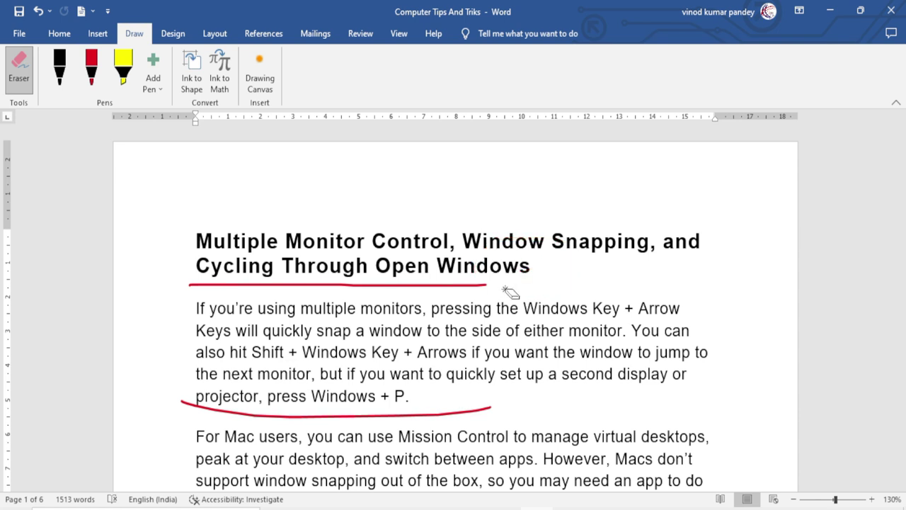
left_click_drag(410, 263, 356, 436)
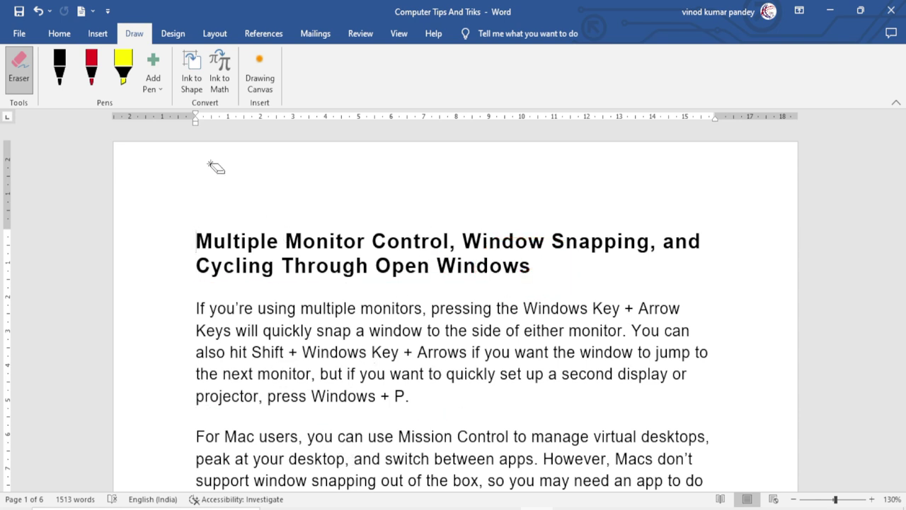
Underline the 'display or projector, press Windows + P.' lines with black pen strokes.
left_click(59, 76)
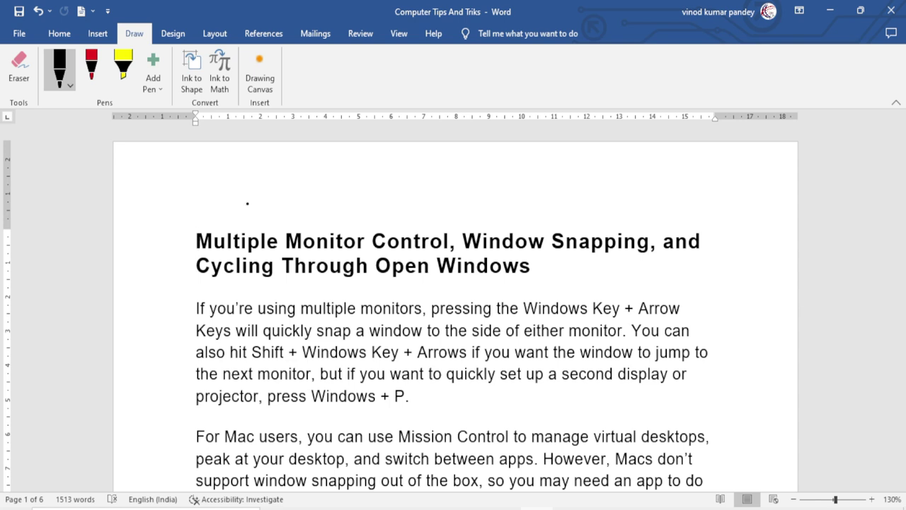
left_click_drag(306, 417, 563, 412)
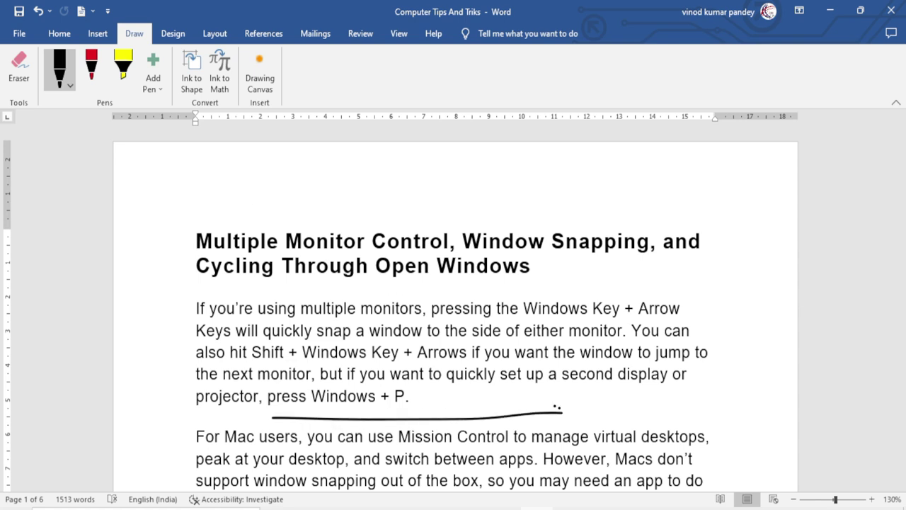
left_click_drag(463, 407, 666, 388)
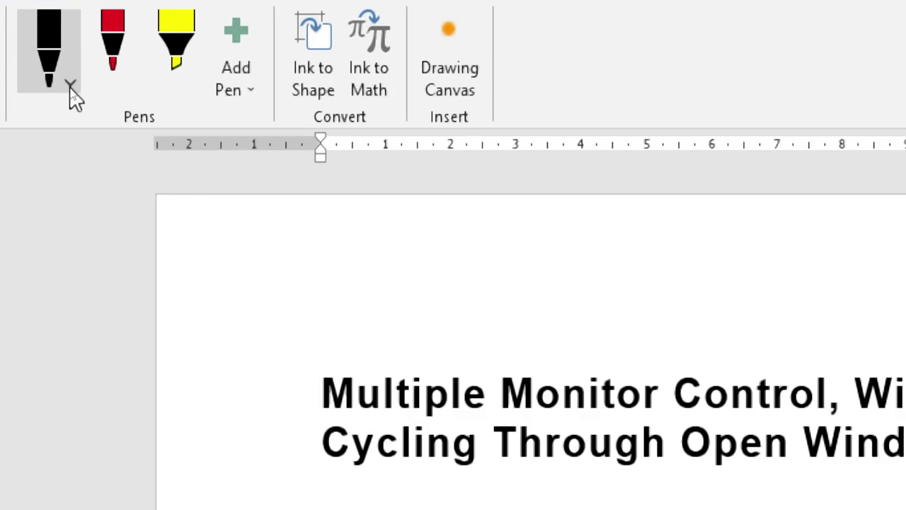
Recolour the first pen Light Blue, underline the heading, and undo a stray paragraph loop.
left_click(71, 87)
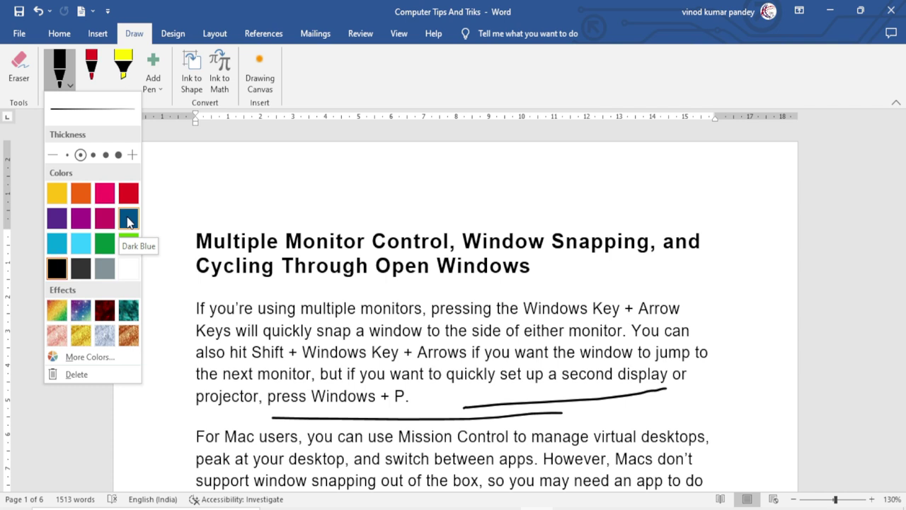
left_click(82, 247)
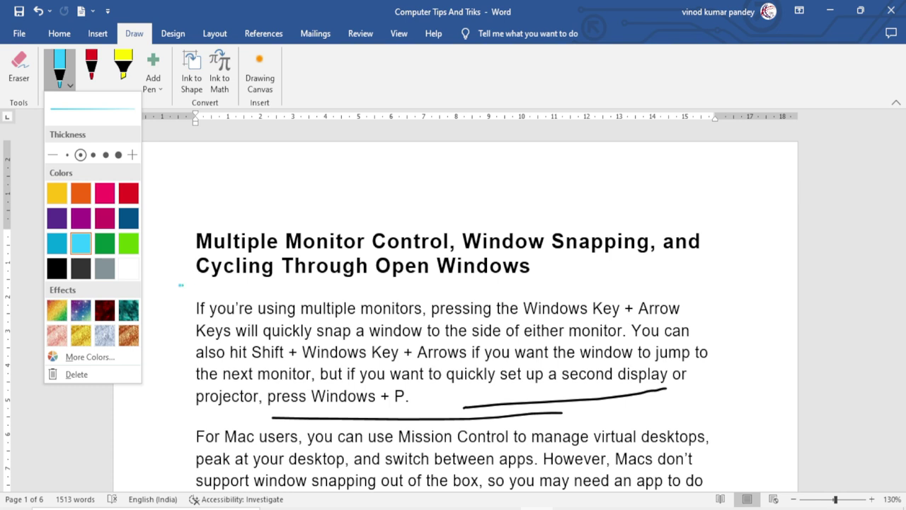
left_click(181, 286)
left_click_drag(178, 285, 560, 278)
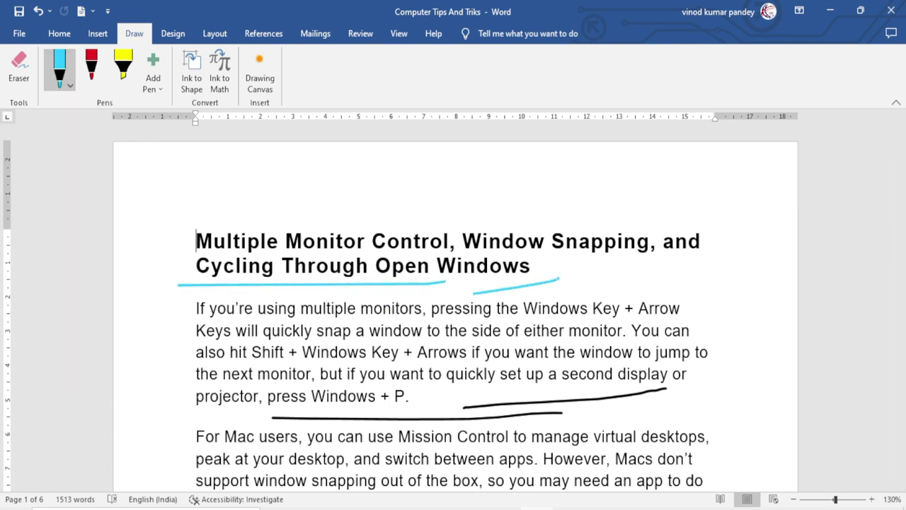
mouse_move(347, 346)
left_mouse_down()
mouse_move(356, 347)
mouse_move(415, 287)
mouse_move(386, 346)
left_mouse_up()
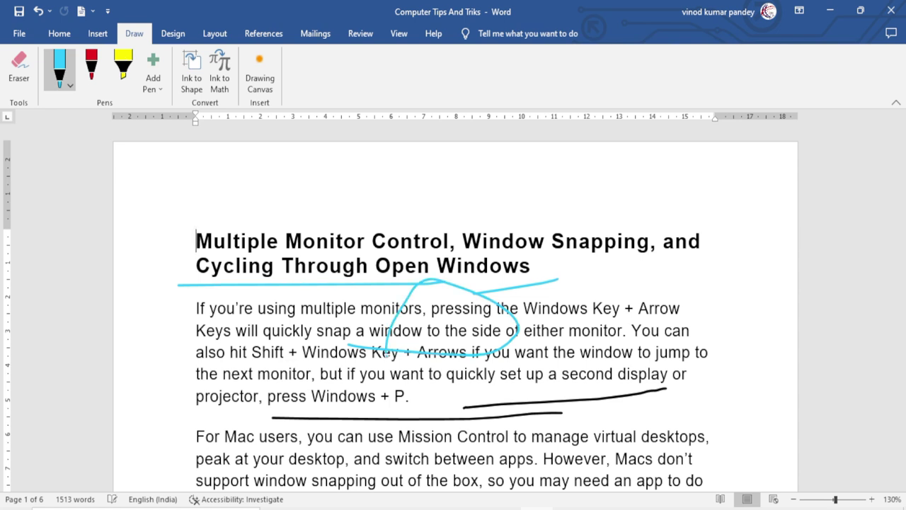
key("ctrl+z")
Erase both light blue heading underlines and the black strokes under the projector line.
left_click(20, 70)
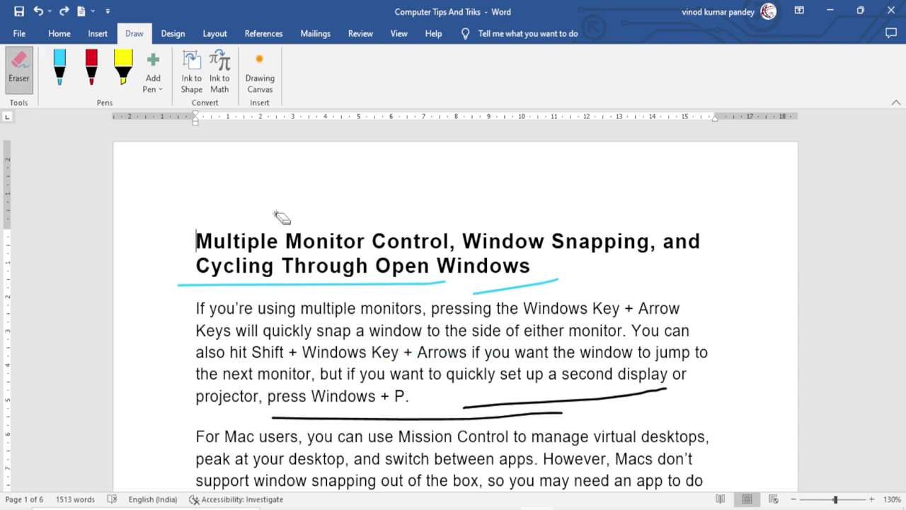
left_click(368, 281)
left_click(514, 286)
left_click_drag(486, 406, 501, 423)
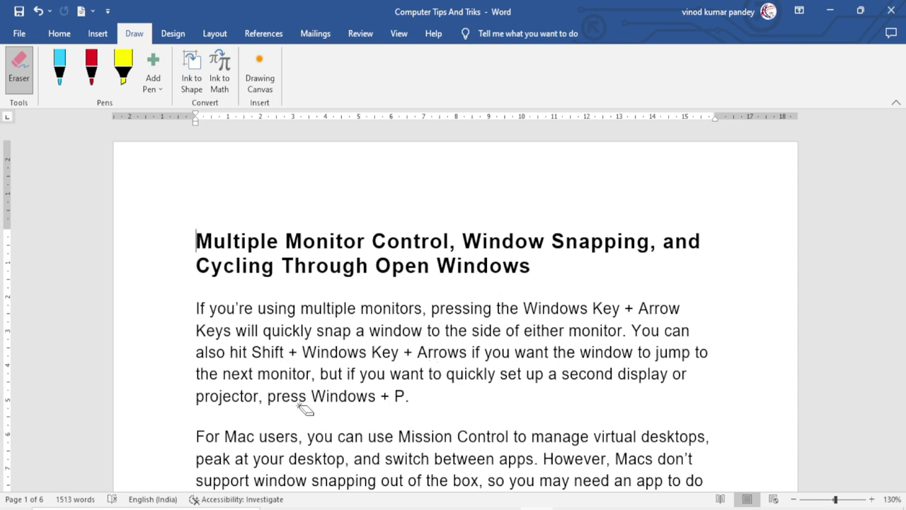
Highlight the heading from 'Multiple Monitor Control' through 'Cycling Through Open Windows' in yellow.
left_click(122, 74)
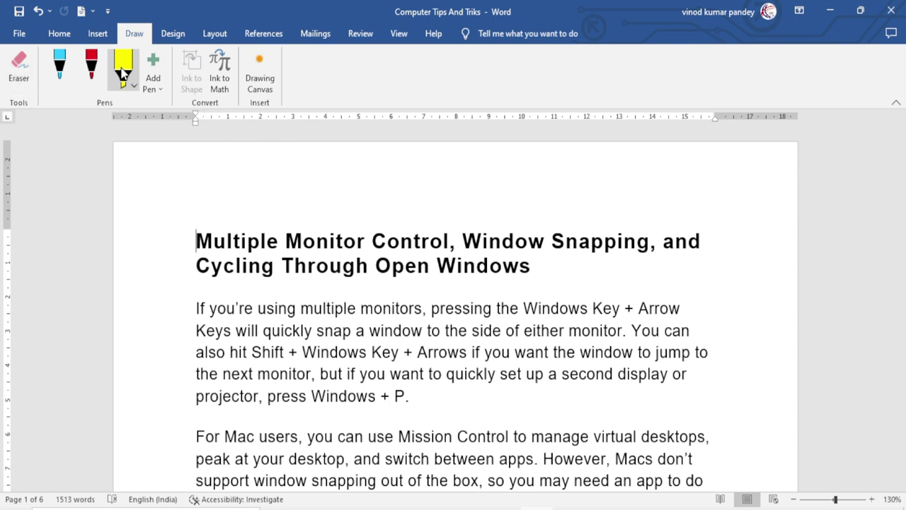
left_click(251, 306)
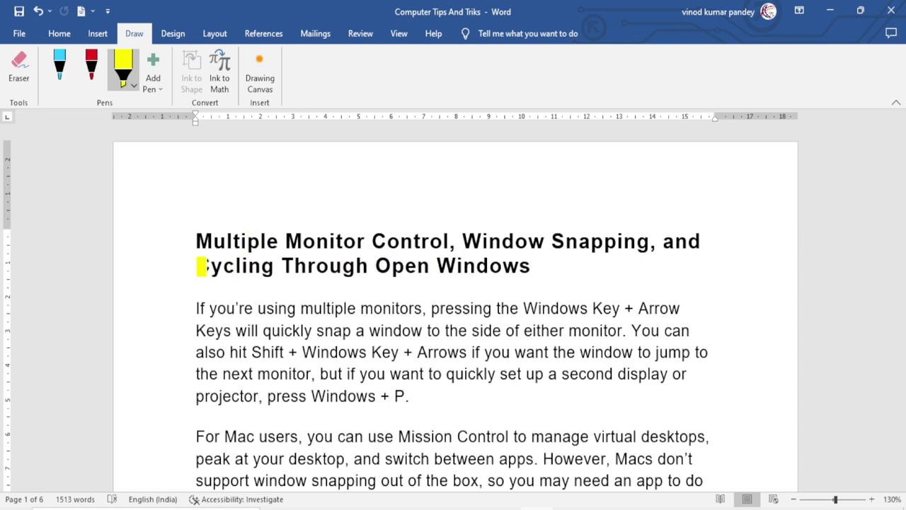
mouse_move(185, 265)
left_mouse_down()
mouse_move(345, 276)
mouse_move(535, 272)
left_mouse_up()
left_click_drag(194, 245, 443, 248)
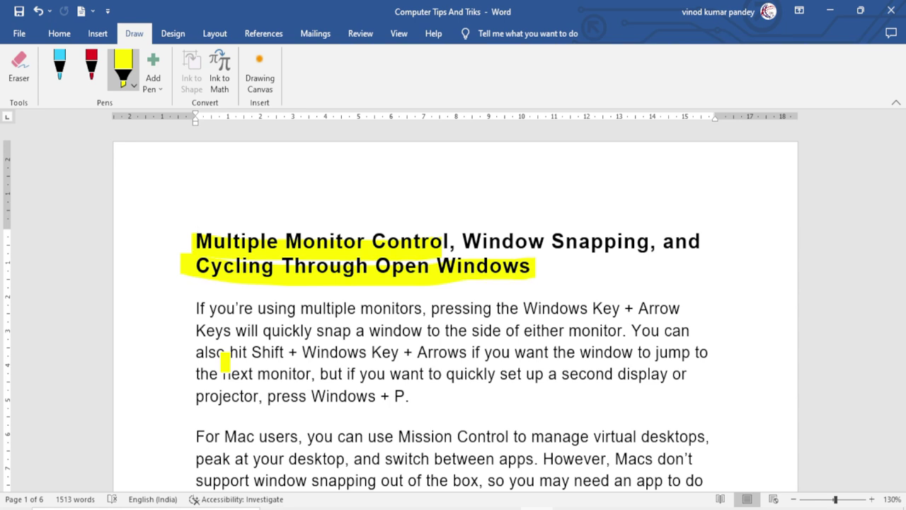
left_click(156, 85)
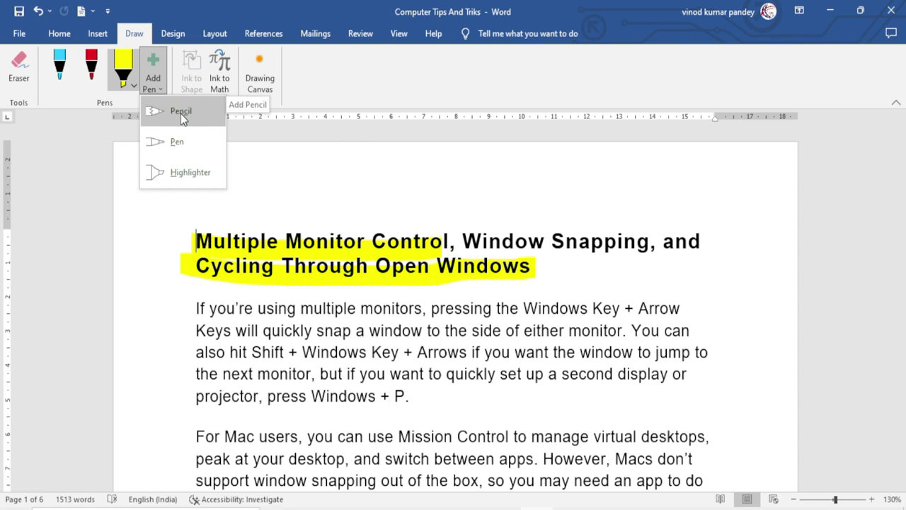
Add a new green pencil pen with a thicker stroke.
left_click(181, 113)
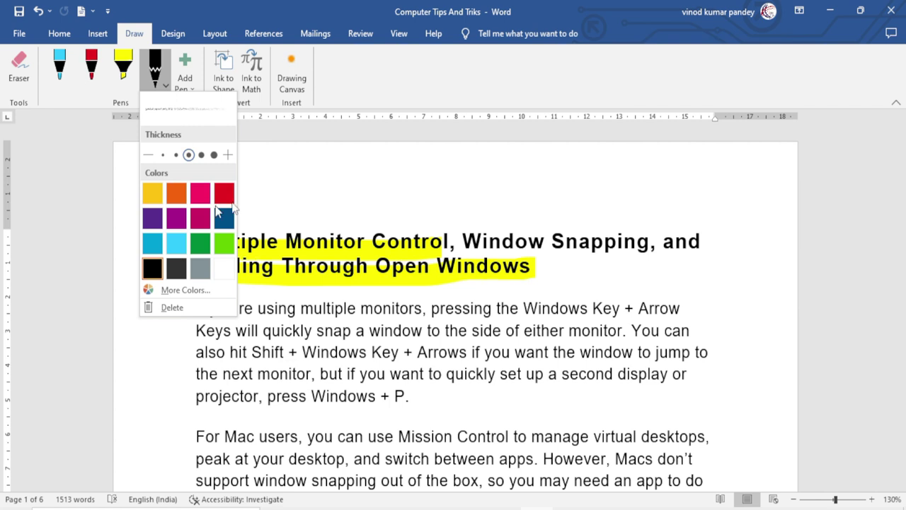
left_click(201, 248)
left_click(202, 155)
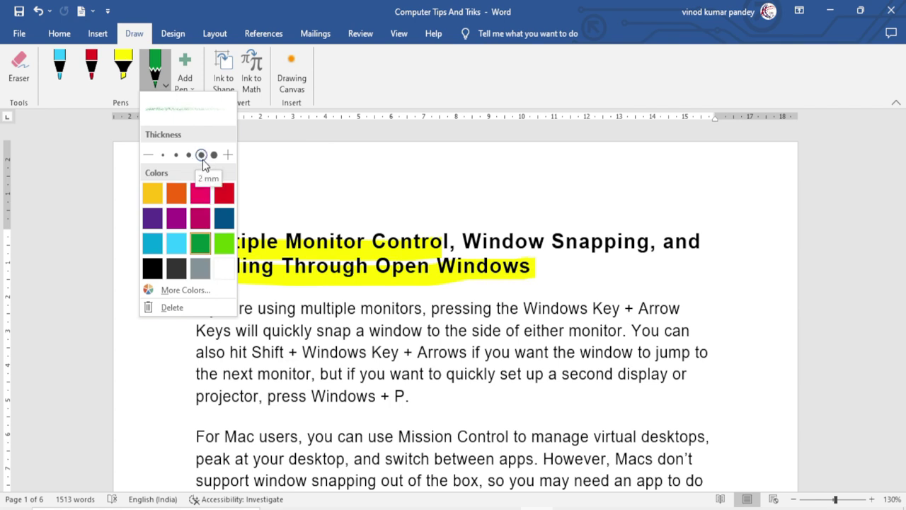
Draw green pencil lines under the heading and diagonally across the first paragraph.
left_click_drag(344, 290, 260, 291)
left_click_drag(378, 283, 434, 278)
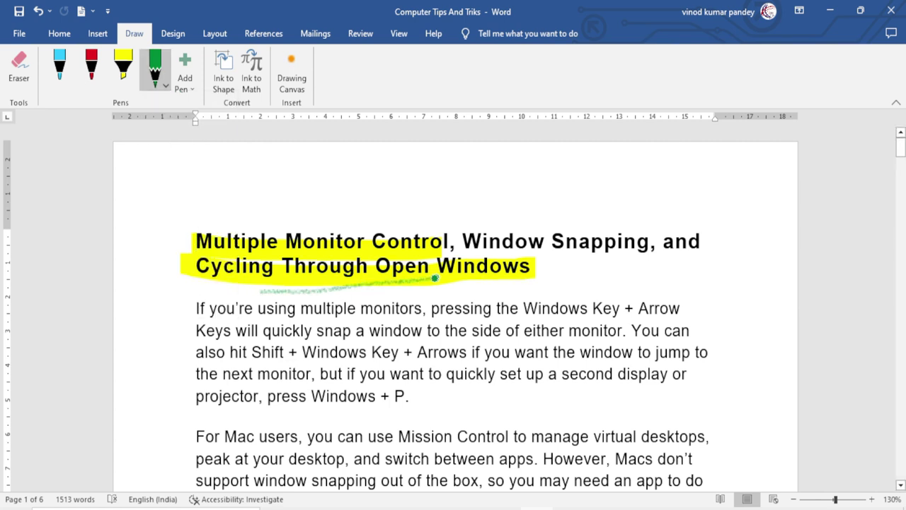
left_click_drag(256, 358, 453, 319)
left_click_drag(327, 382, 506, 333)
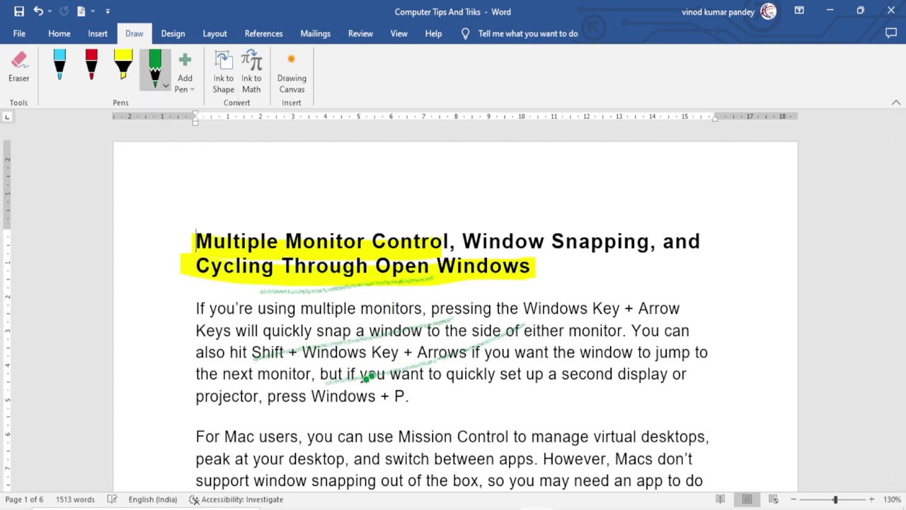
left_click_drag(357, 393, 563, 355)
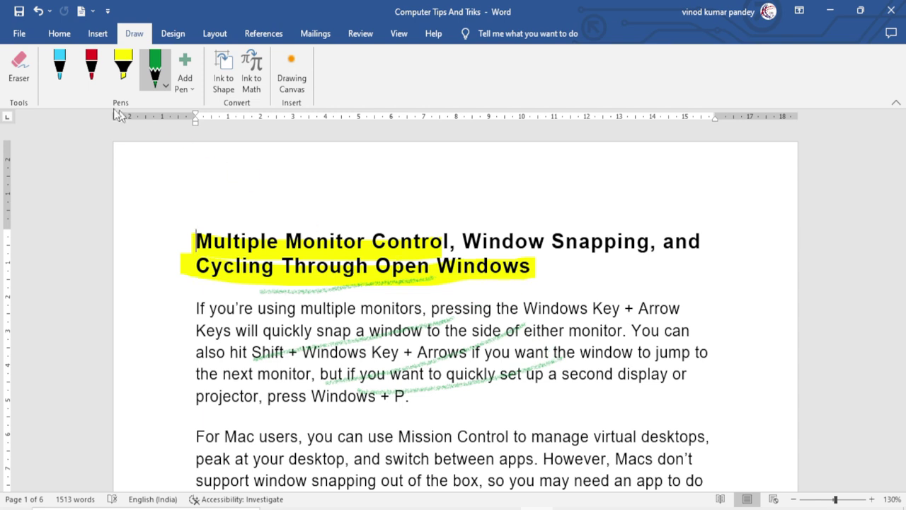
left_click(18, 65)
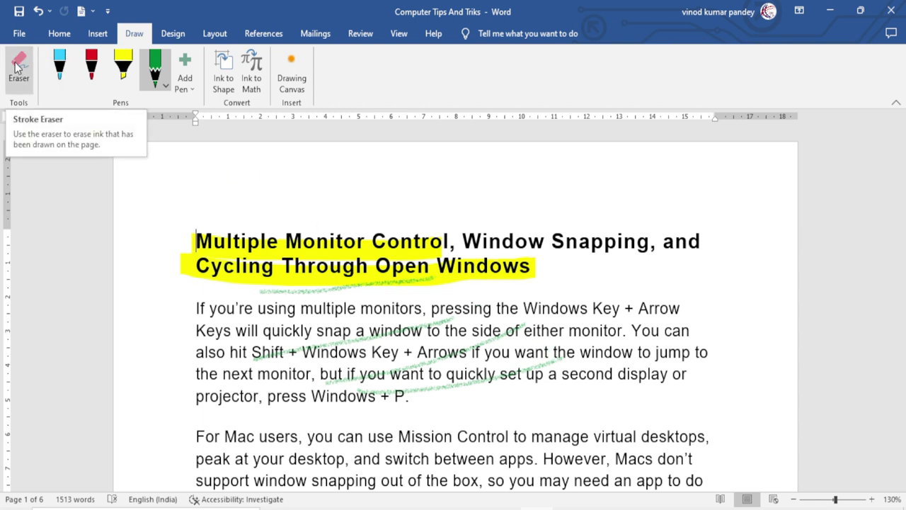
Erase the yellow heading highlight and all green pencil strokes, then return to the light blue pen.
left_click(17, 66)
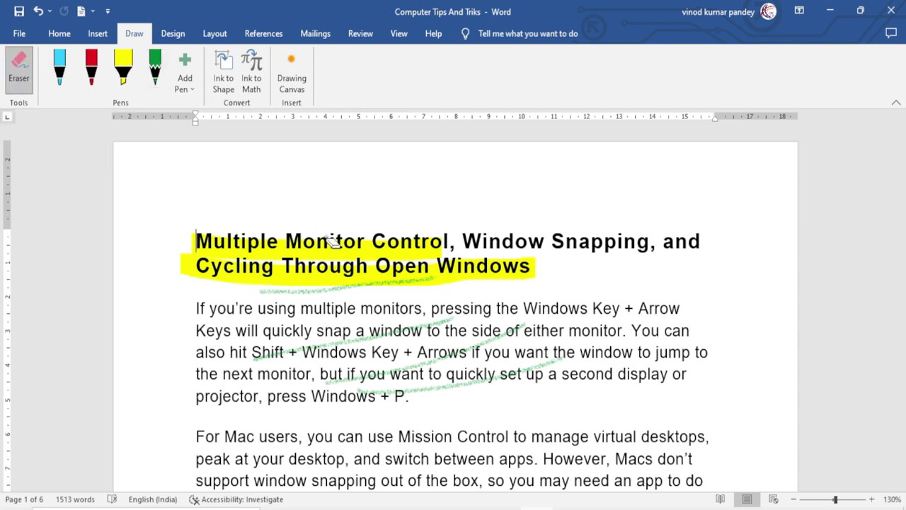
mouse_move(318, 223)
left_mouse_down()
mouse_move(386, 317)
mouse_move(499, 427)
left_mouse_up()
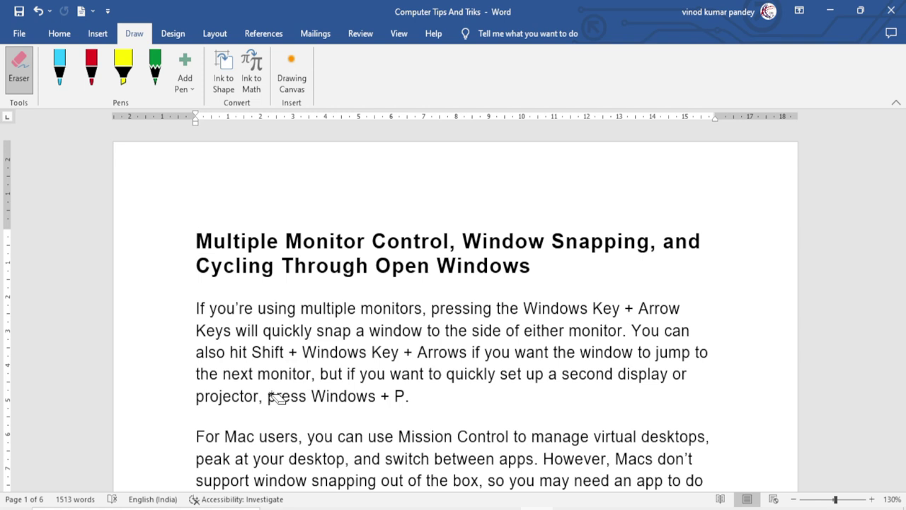
key("Escape")
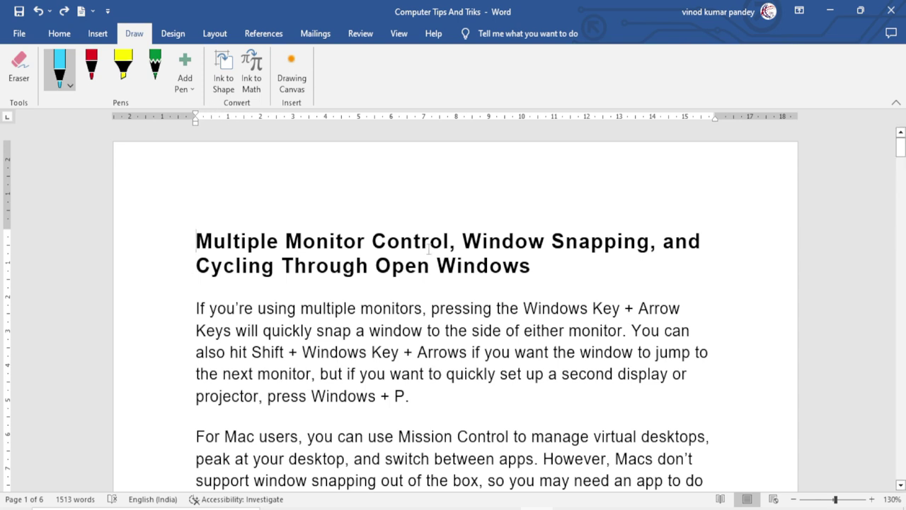
Insert a page break before the heading with Ctrl+Enter so page 1 is blank.
key("ctrl+Return")
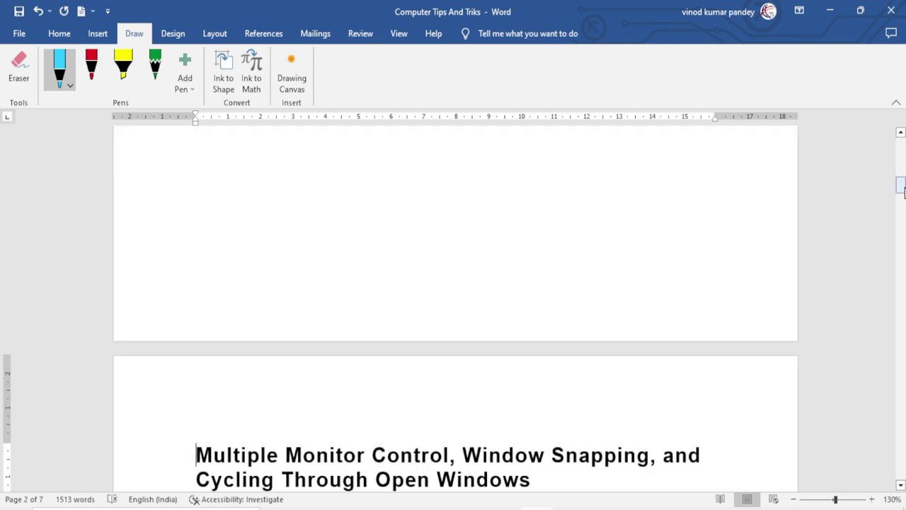
left_click_drag(904, 190, 902, 149)
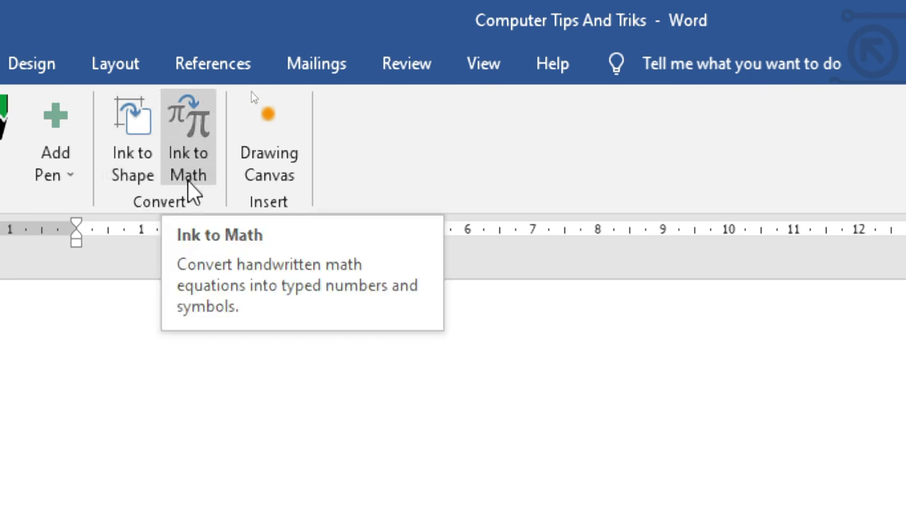
left_click(128, 146)
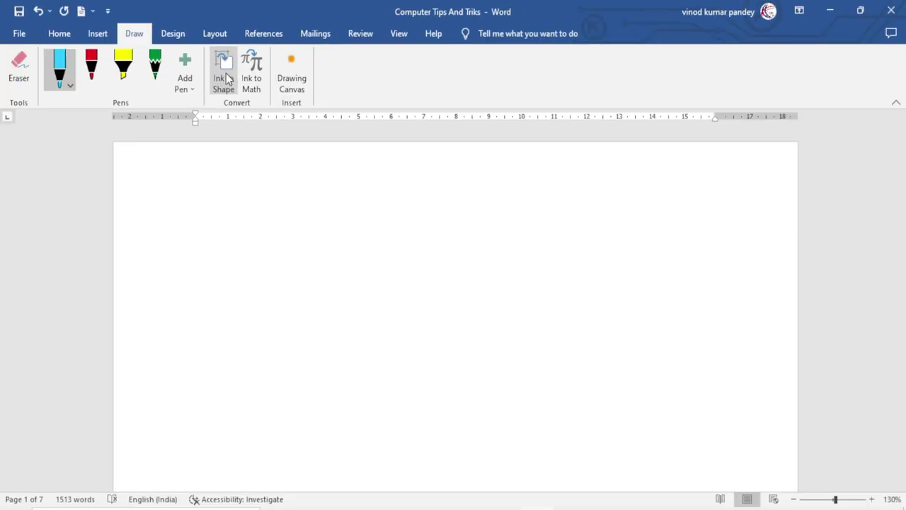
With Ink to Shape and the light blue pen, sketch a triangle, circle and rectangle, then delete all content.
left_click(226, 73)
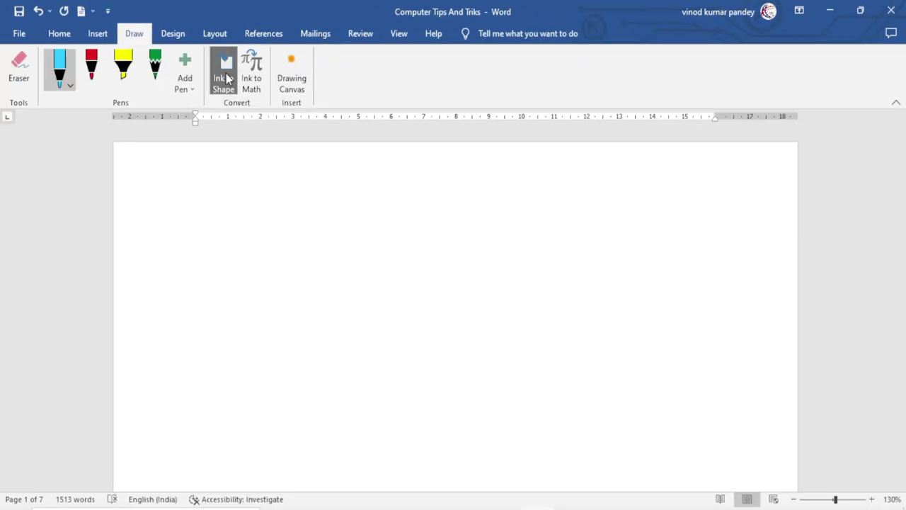
left_click(60, 73)
left_click_drag(291, 306, 295, 314)
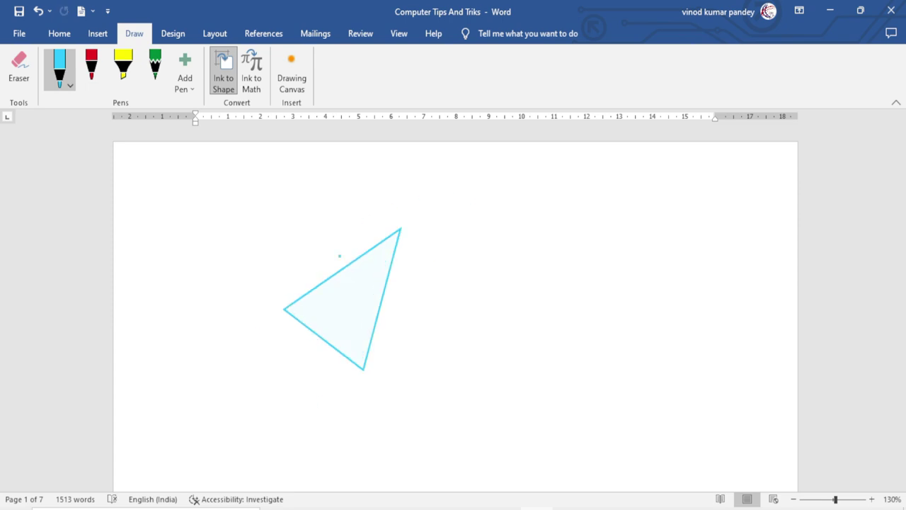
left_click_drag(521, 249, 532, 253)
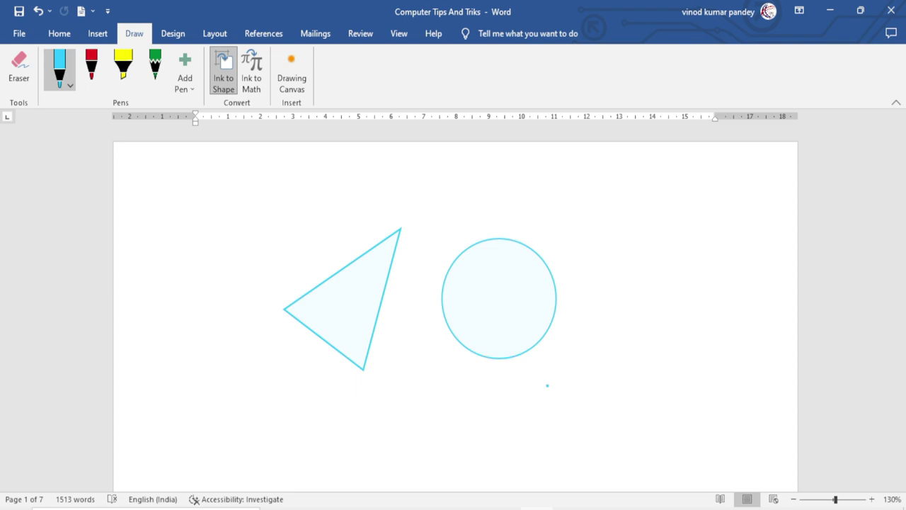
mouse_move(165, 237)
left_mouse_down()
mouse_move(290, 210)
mouse_move(300, 305)
mouse_move(182, 331)
mouse_move(166, 242)
left_mouse_up()
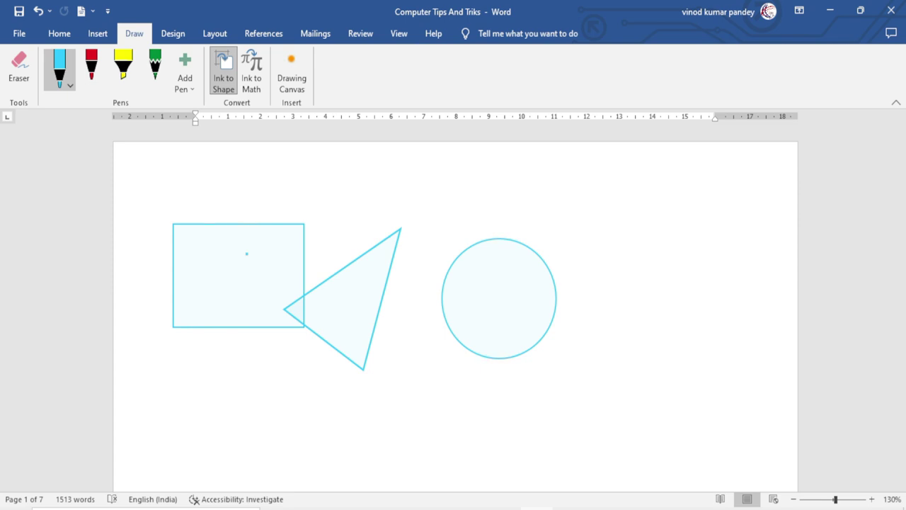
key("ctrl+a")
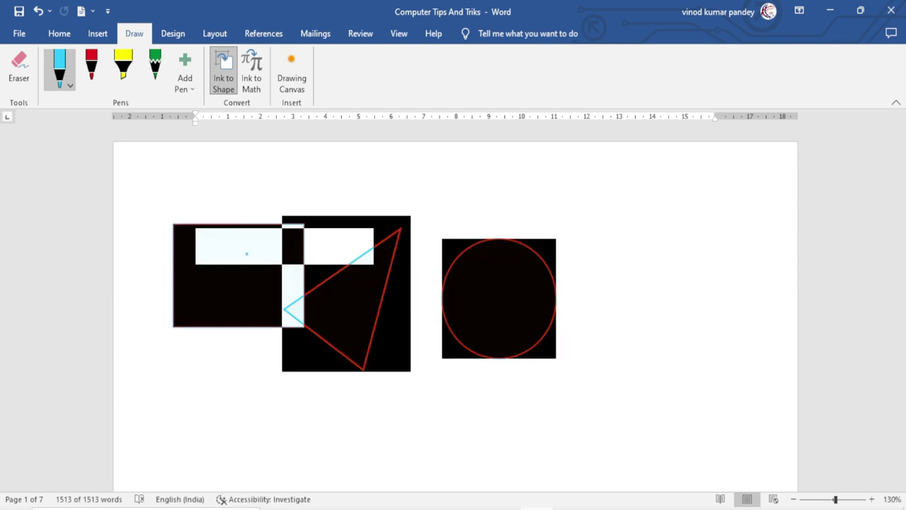
key("Delete")
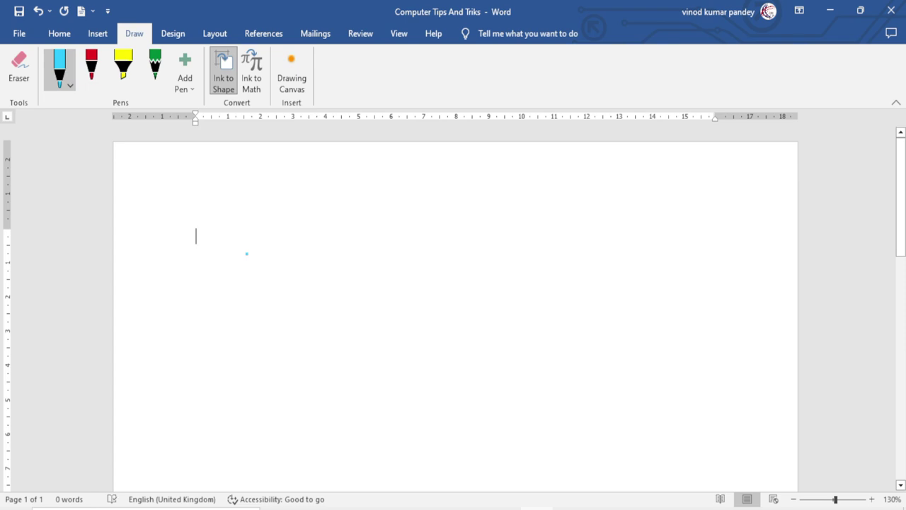
Handwrite a square-root sign in Ink to Math and insert it as an equation.
left_click(257, 76)
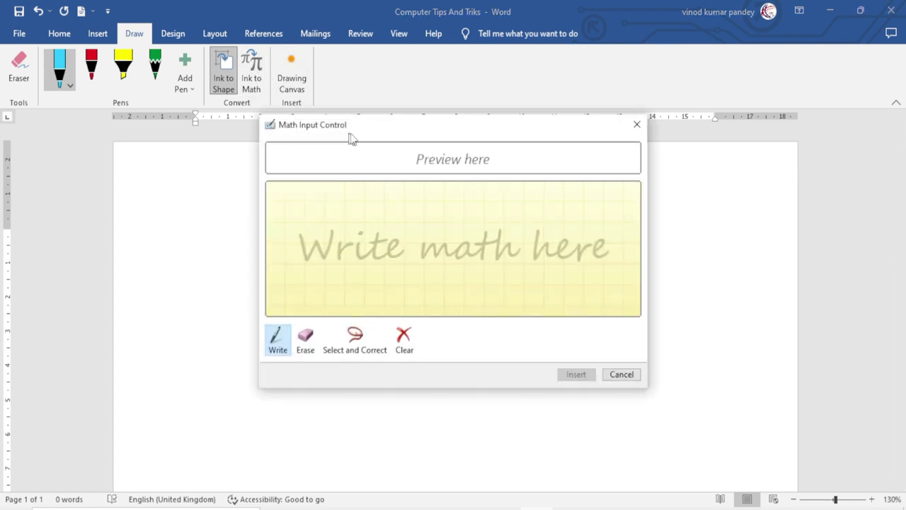
left_click_drag(349, 139, 297, 166)
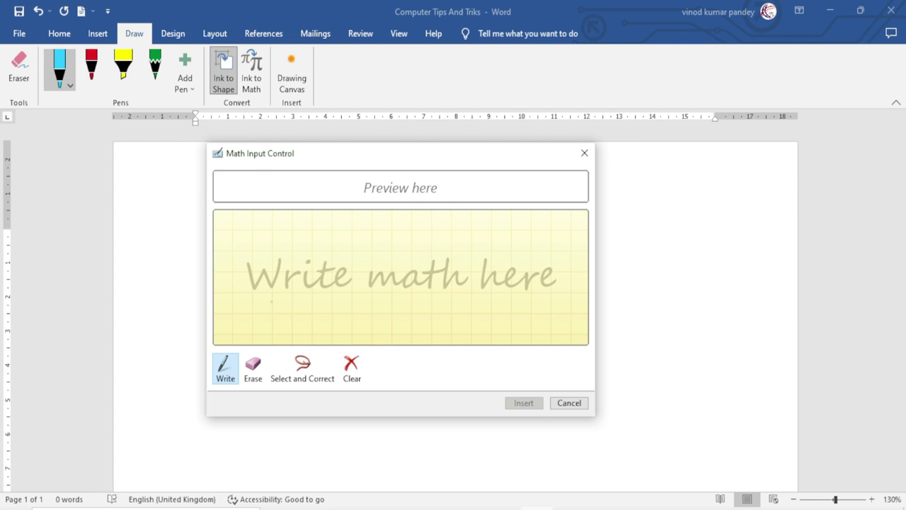
left_click_drag(269, 270, 429, 243)
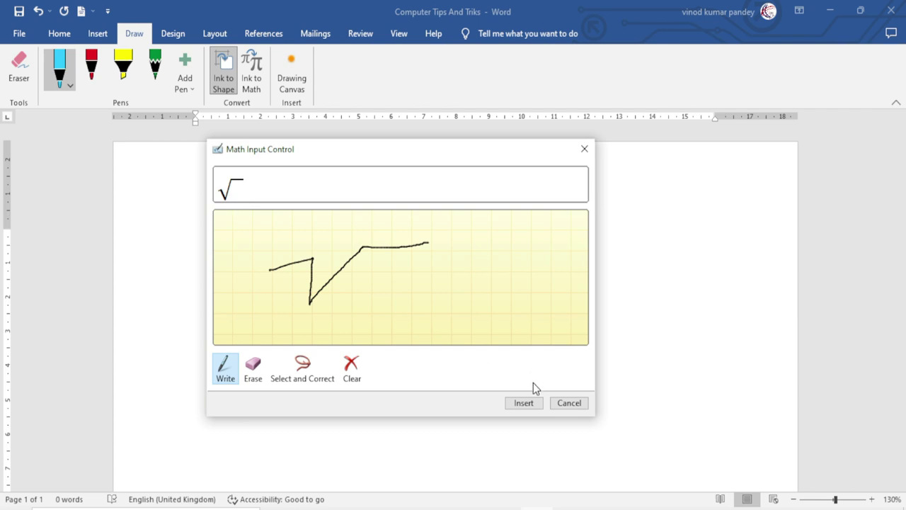
left_click(523, 403)
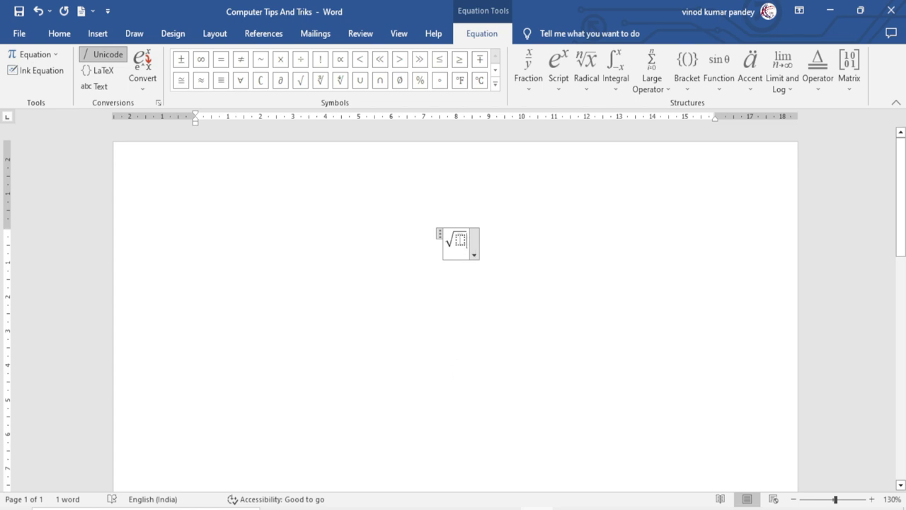
Fill the empty radicand with 12 and finish editing the √12 equation.
left_click(460, 240)
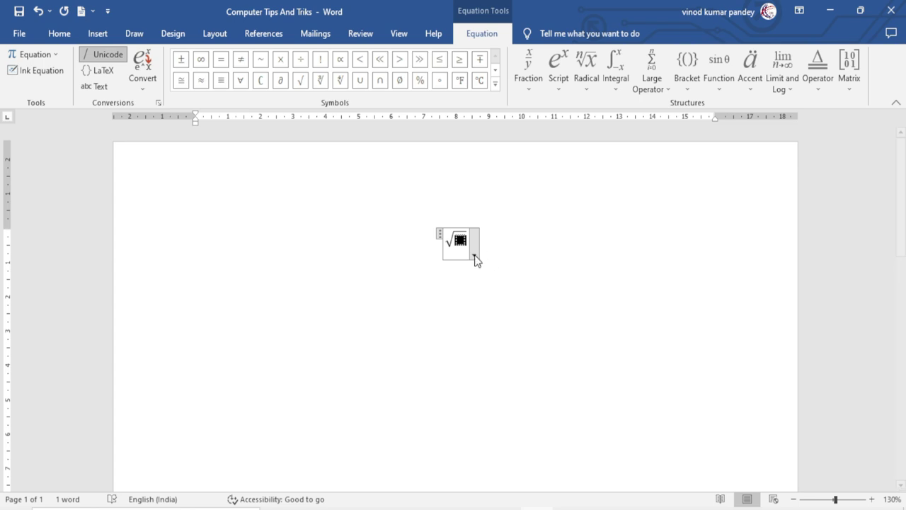
type("12")
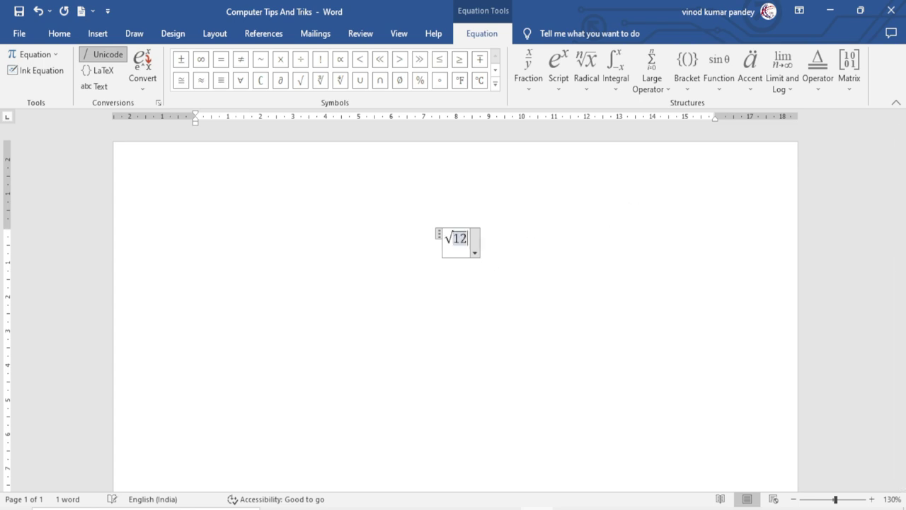
left_click(485, 359)
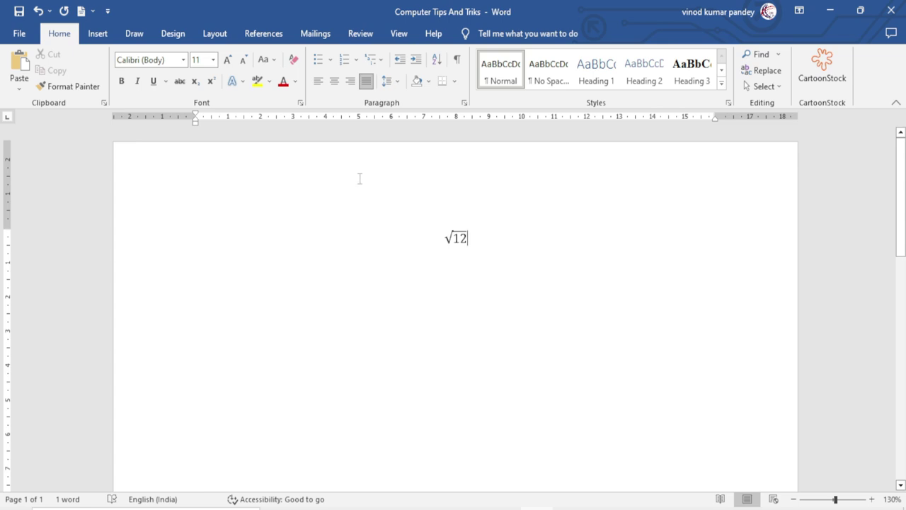
key("alt+g")
Insert a Drawing Canvas from the Draw tab and bring it into view above the equation.
left_click(134, 33)
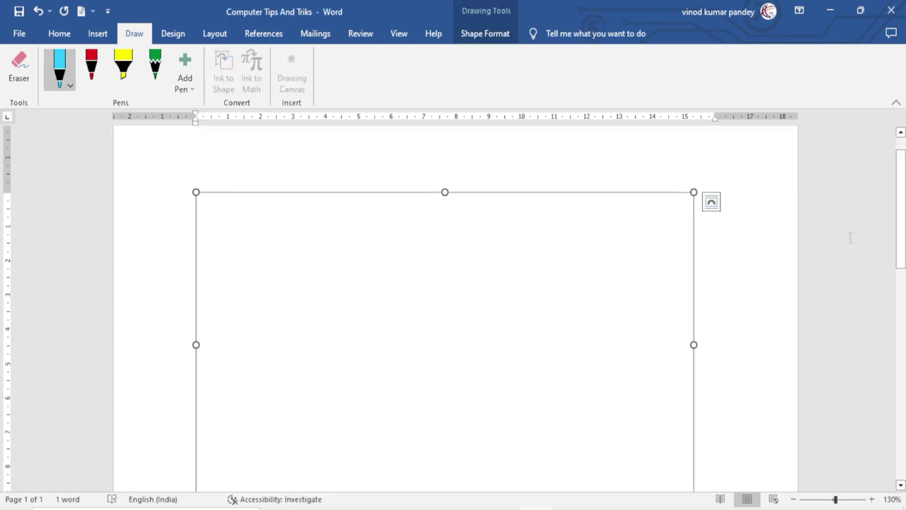
left_click_drag(900, 212, 901, 231)
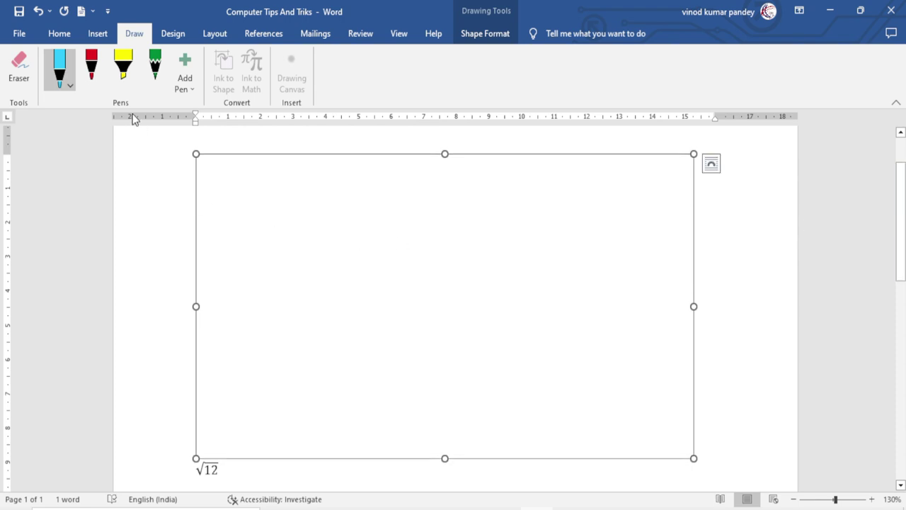
left_click(99, 70)
left_click(155, 69)
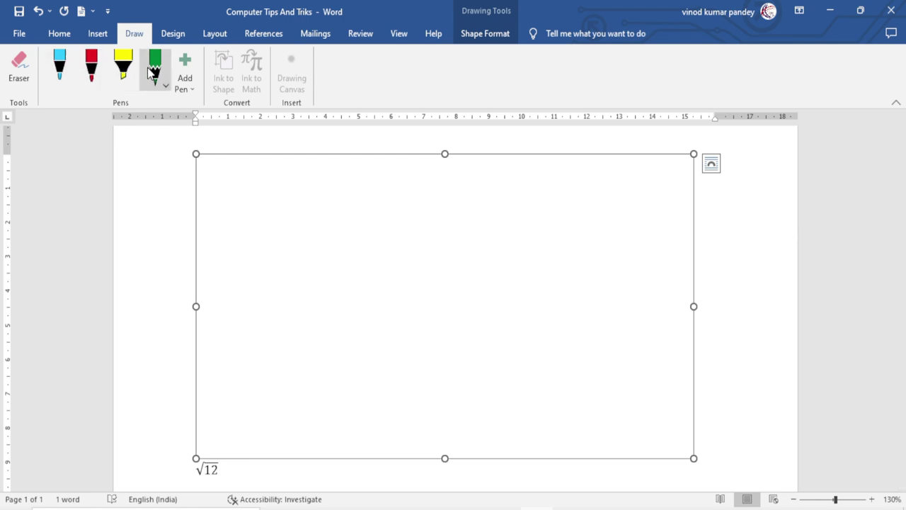
left_click(89, 68)
mouse_move(294, 285)
left_mouse_down()
mouse_move(400, 350)
mouse_move(514, 274)
left_mouse_up()
left_click_drag(442, 243, 463, 234)
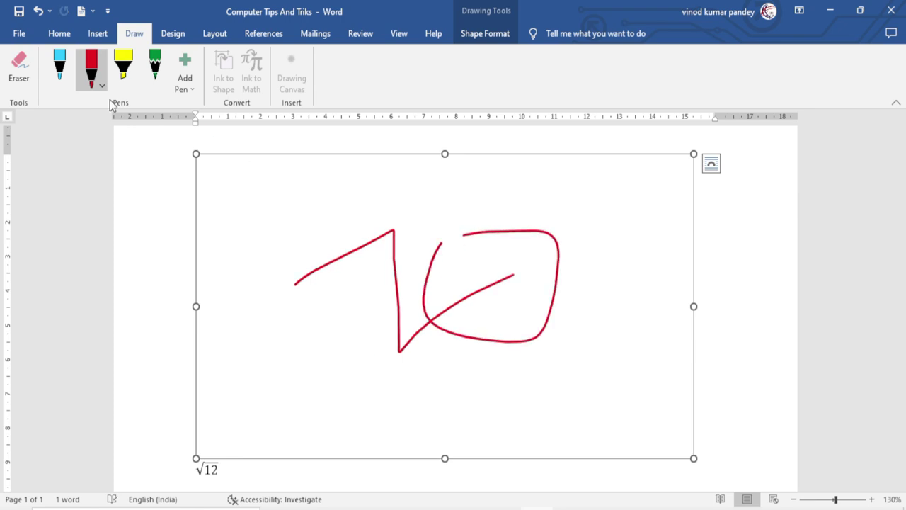
left_click(20, 67)
left_click_drag(314, 196, 486, 232)
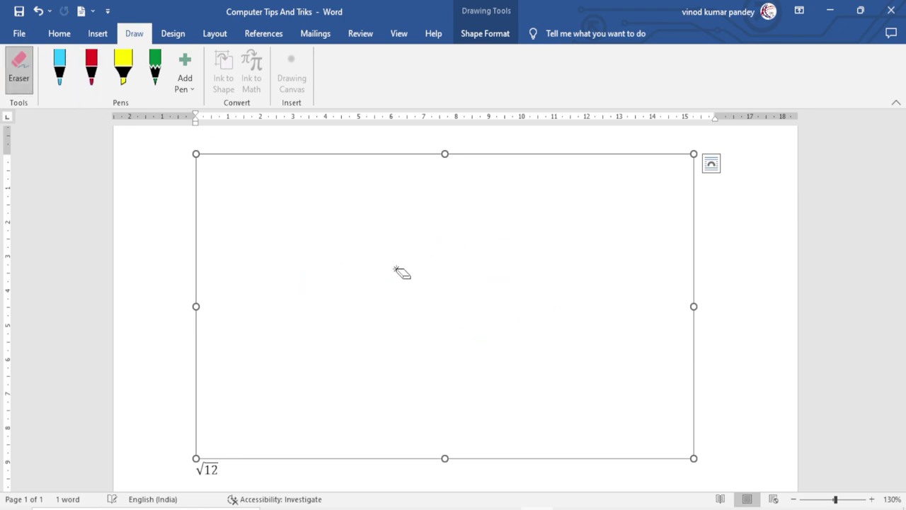